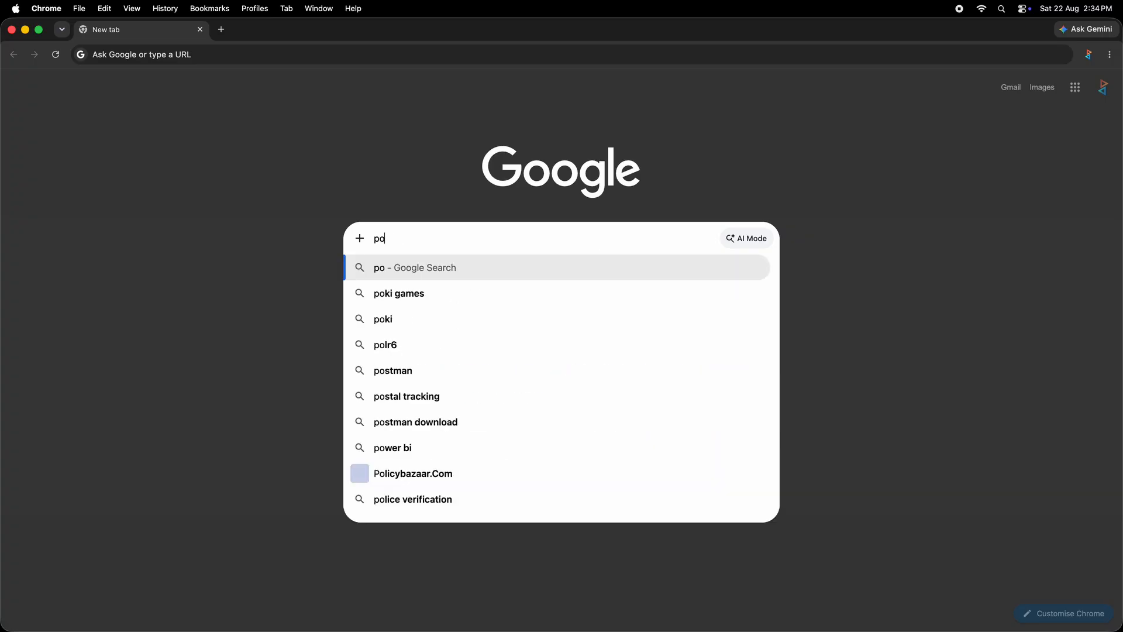
Step: Search Google for 'postgresql' and scroll down to the postgresql.org result
text(gresql)
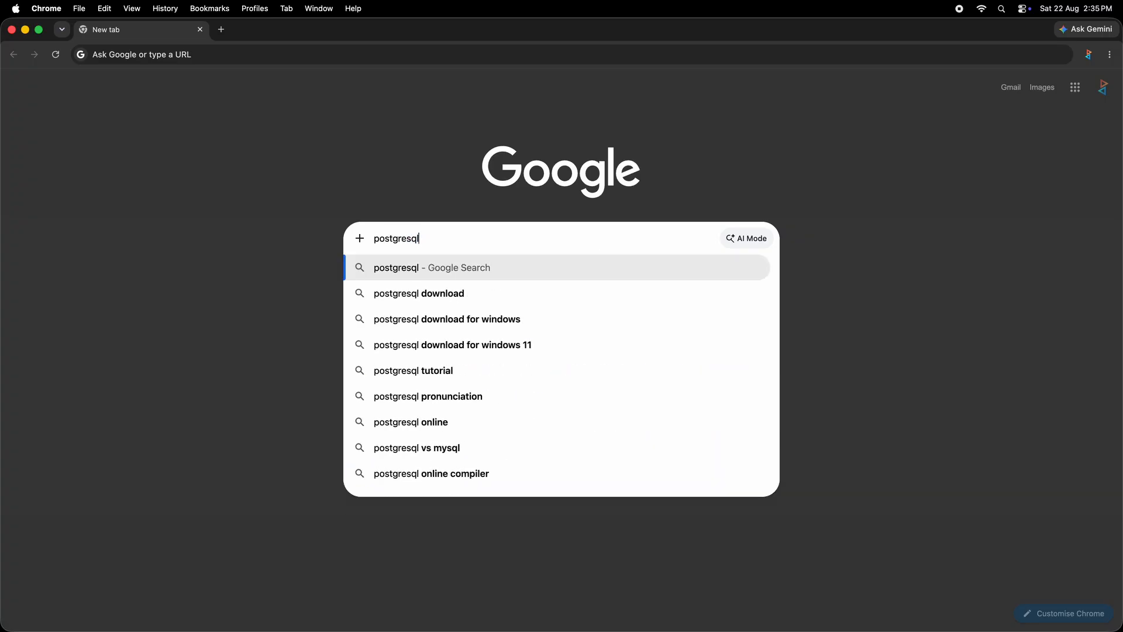
key(Return)
scroll(263, 480, down, 3)
scroll(263, 480, down, 5)
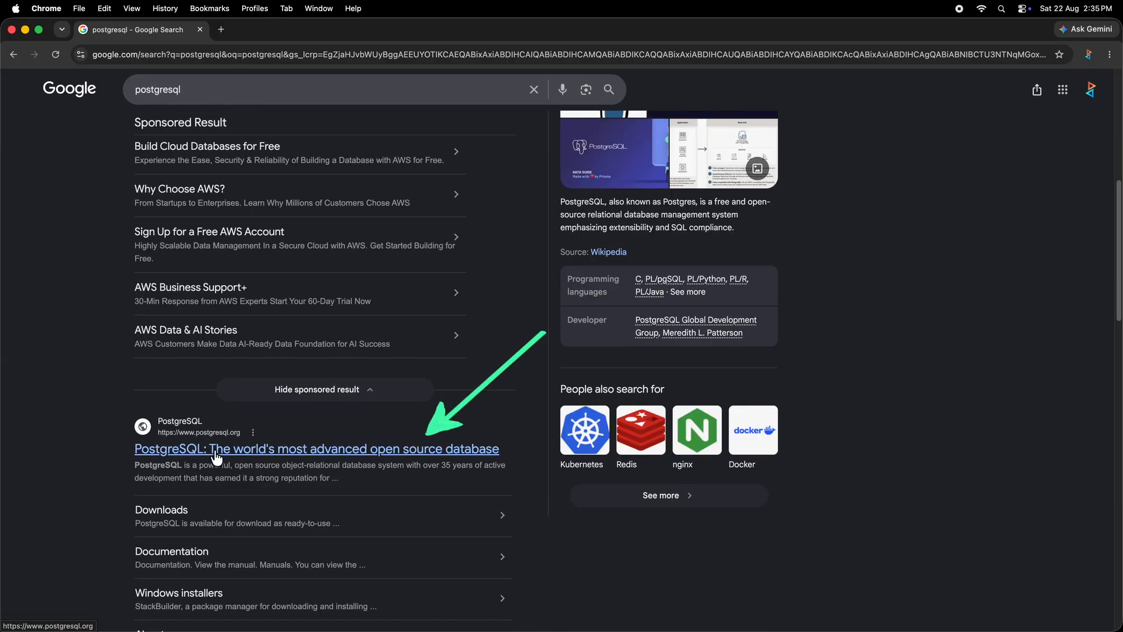
Step: Go from the postgresql.org result through Download to the macOS packages page
click(216, 456)
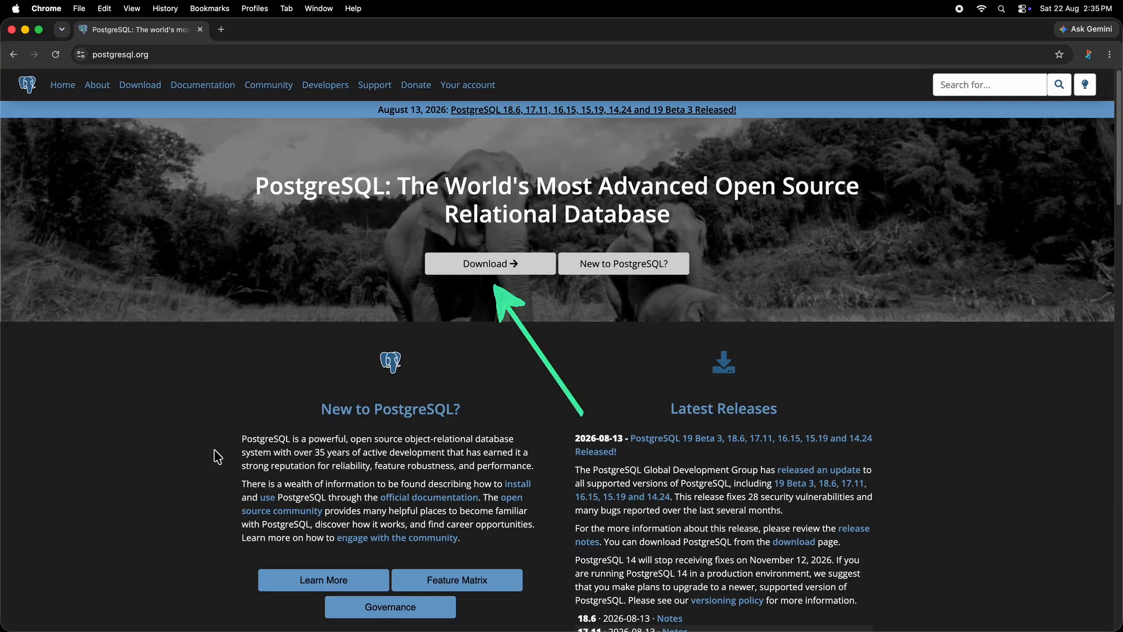
click(534, 275)
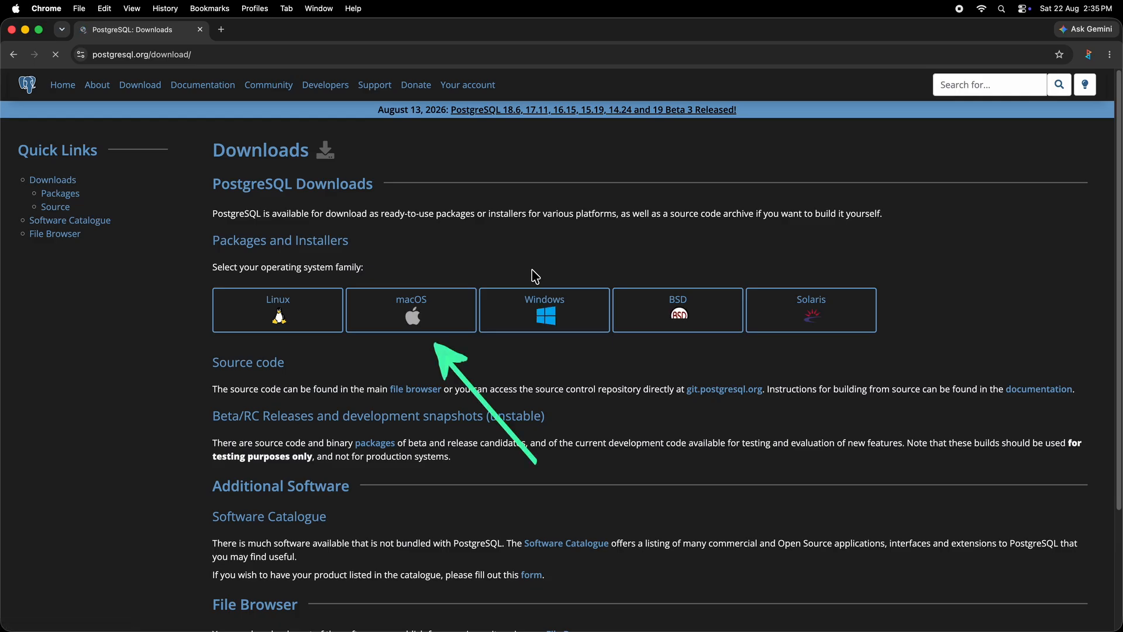
click(443, 326)
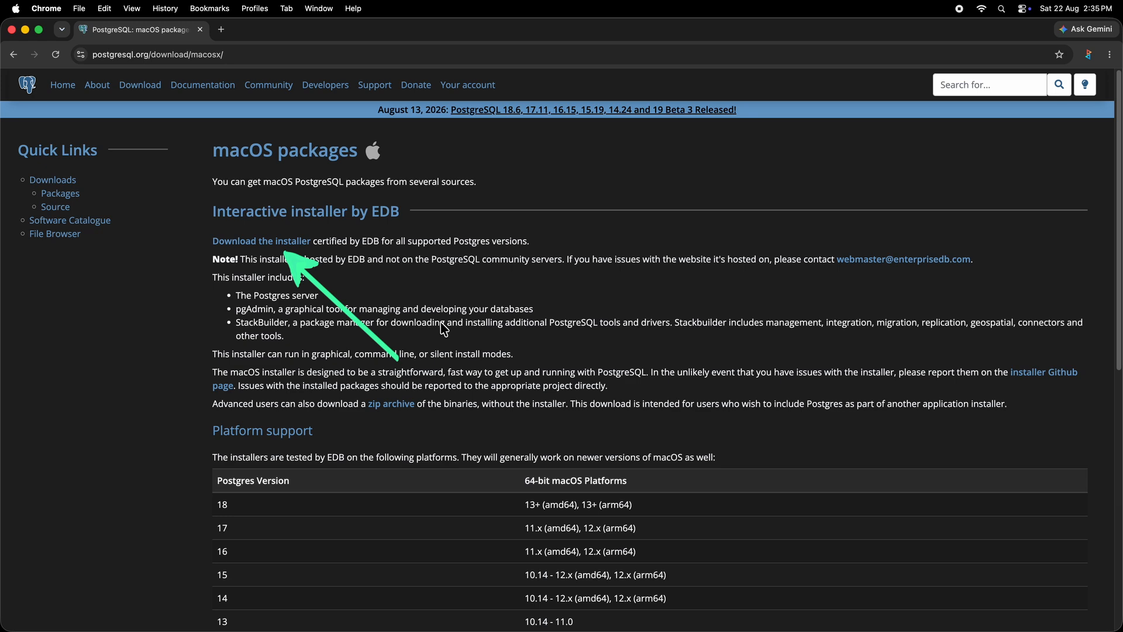
Step: Accept EDB's cookies and download the 18.6 Mac OS X installer, postgresql-18.6-1-osx.dmg
click(297, 244)
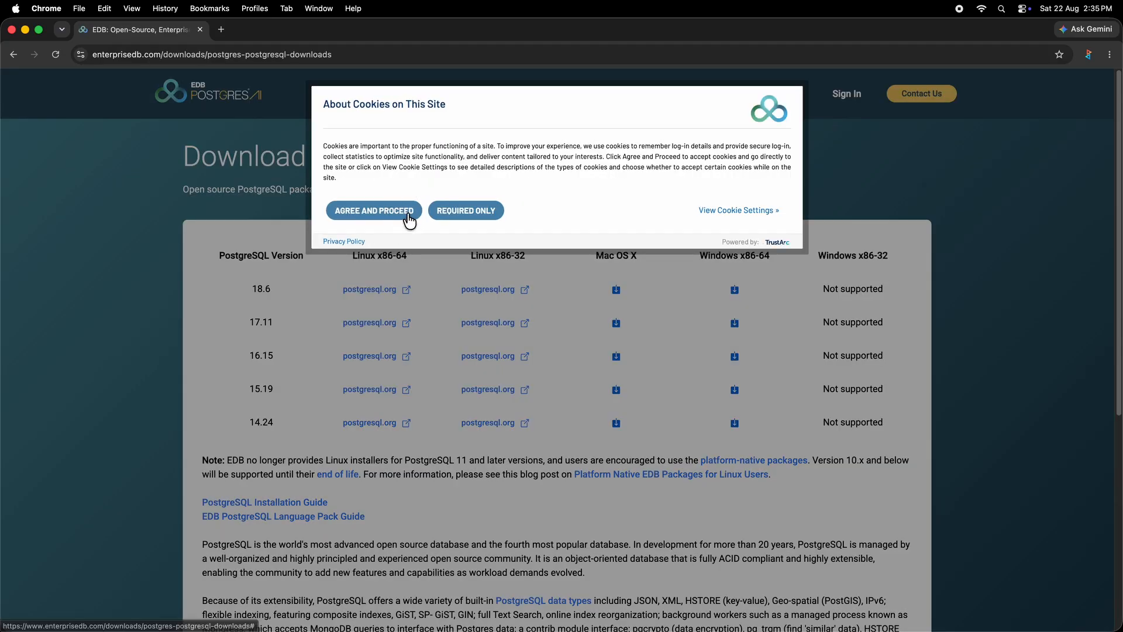
click(409, 217)
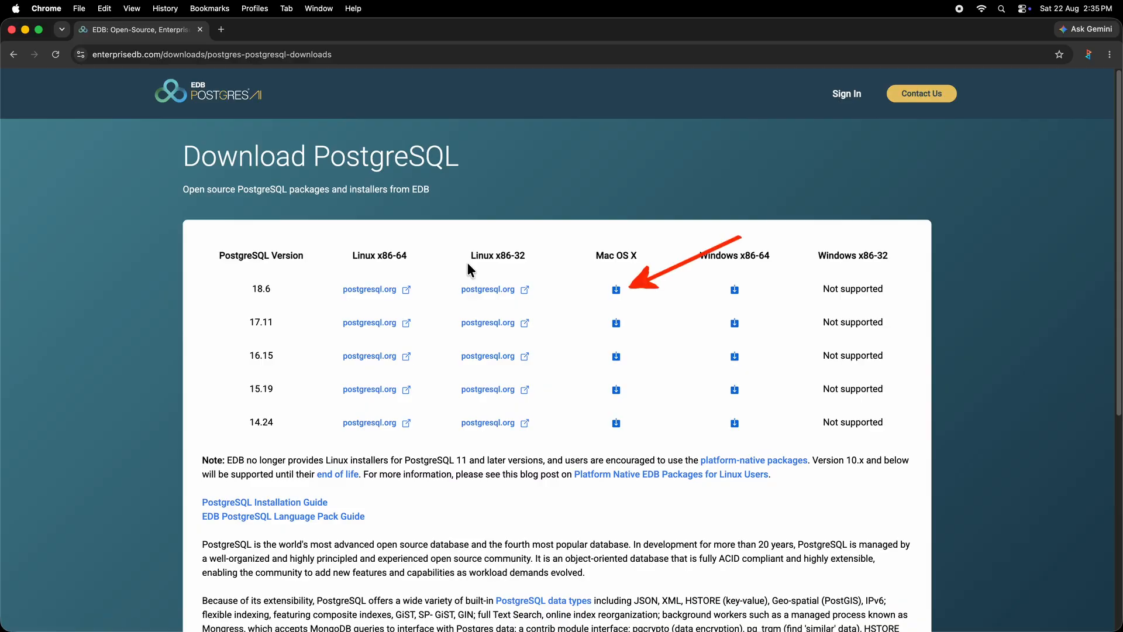
click(617, 295)
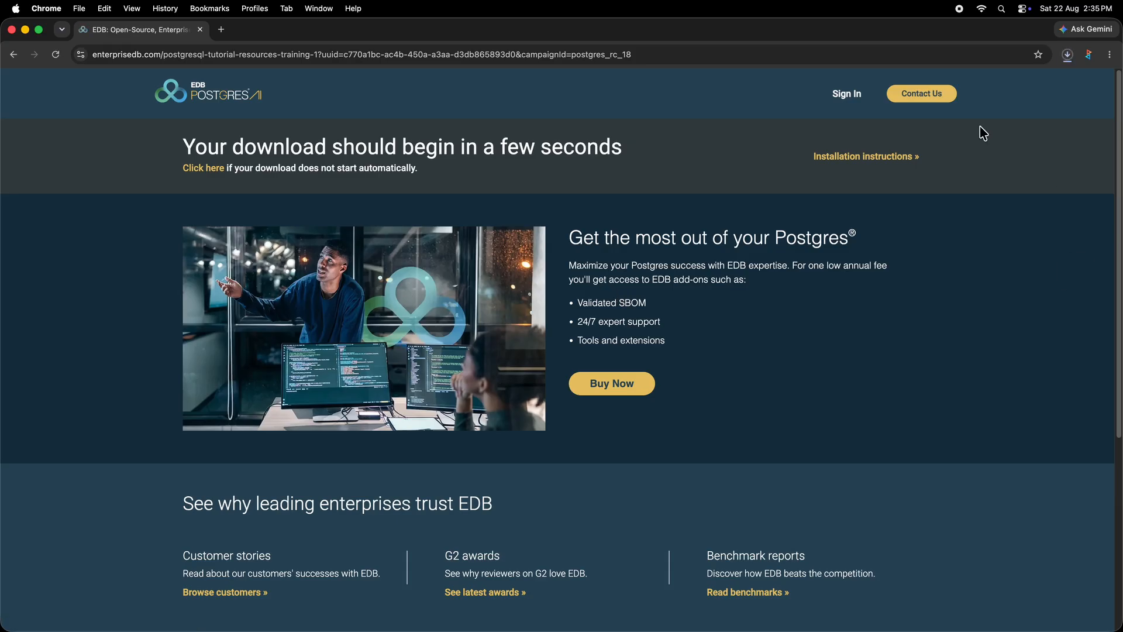
click(1068, 56)
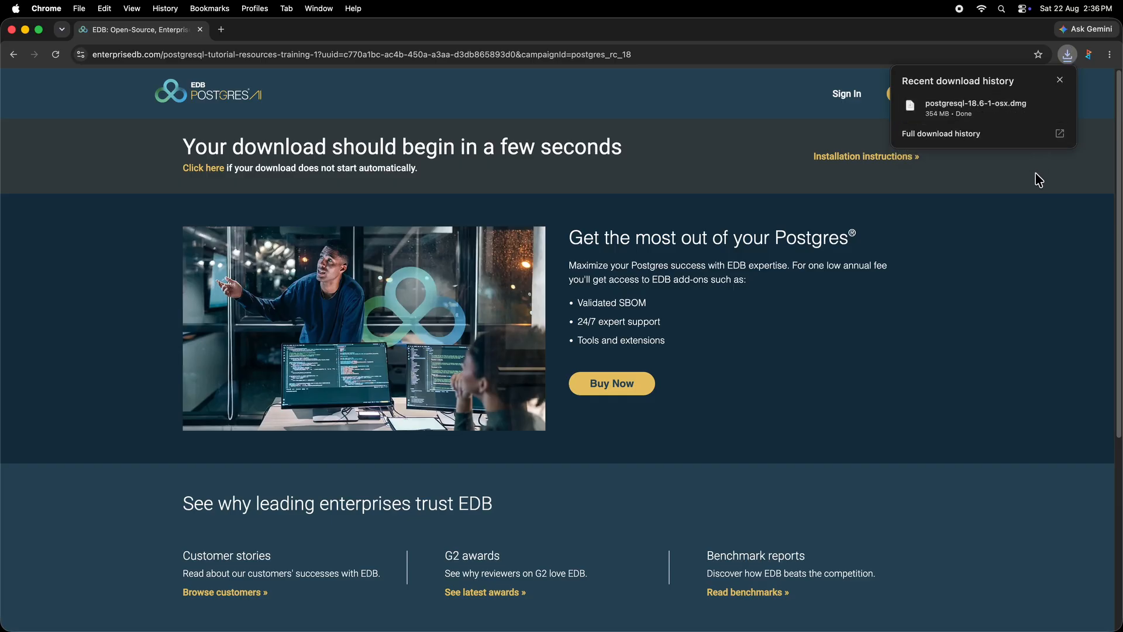
Step: Open postgresql-18.6-1-osx from the downloaded disk image and authorise it with the account password
click(1012, 118)
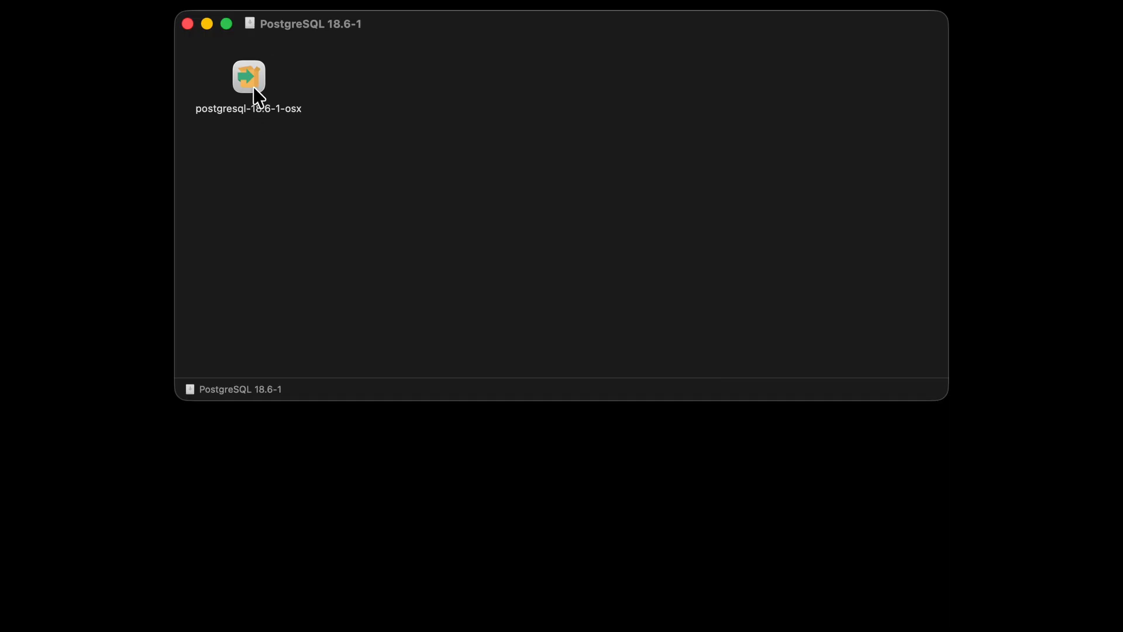
click(254, 88)
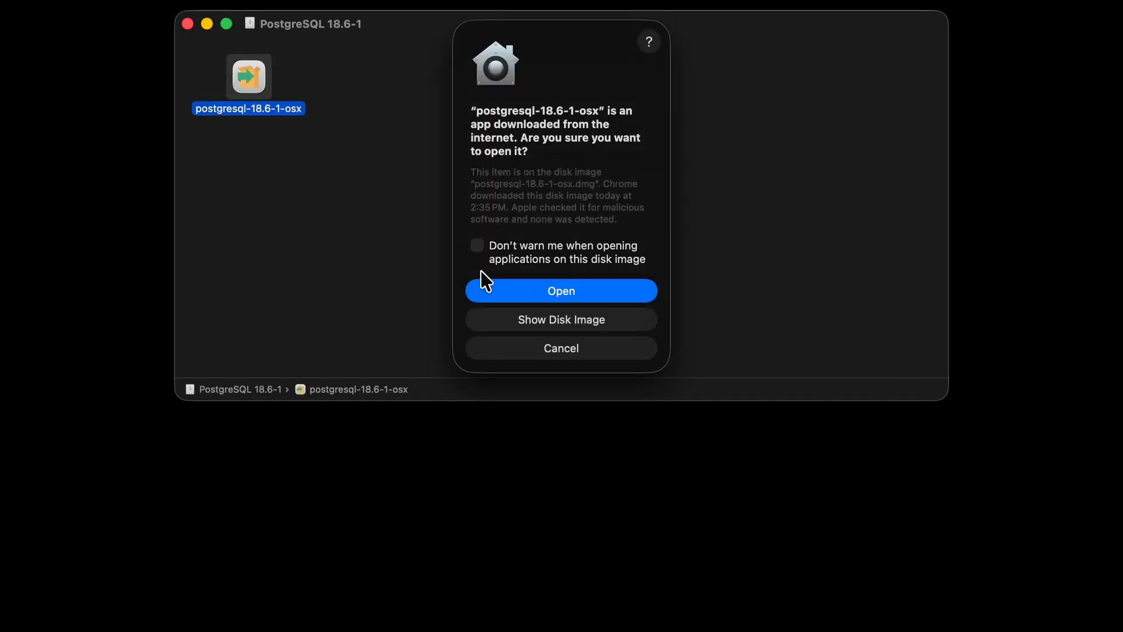
click(507, 286)
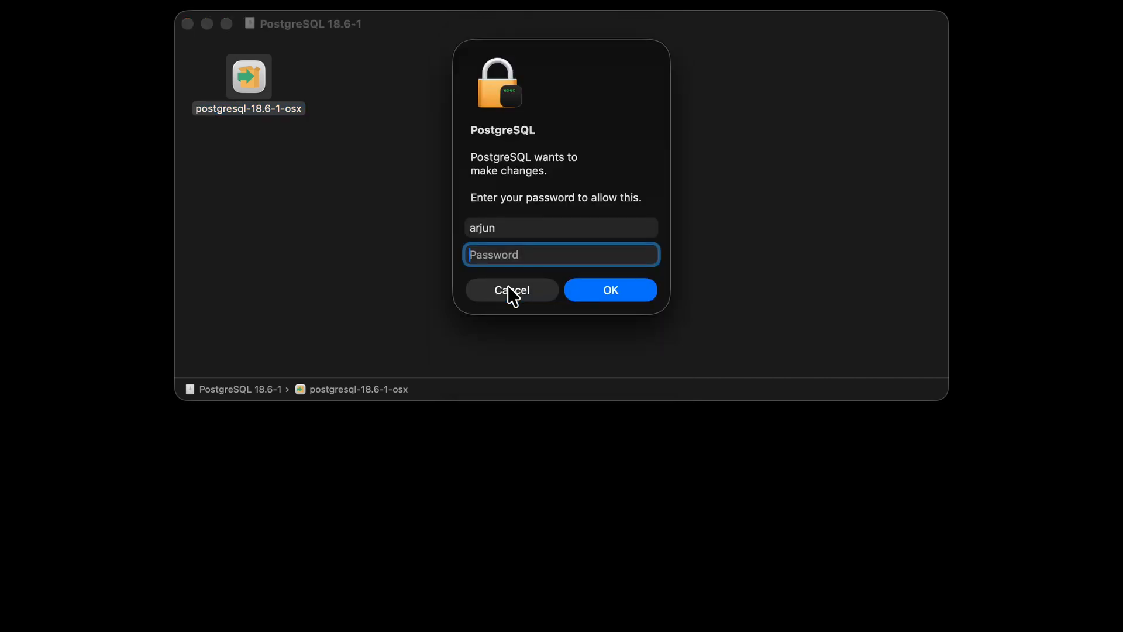
text(••••••••••••••••)
click(607, 290)
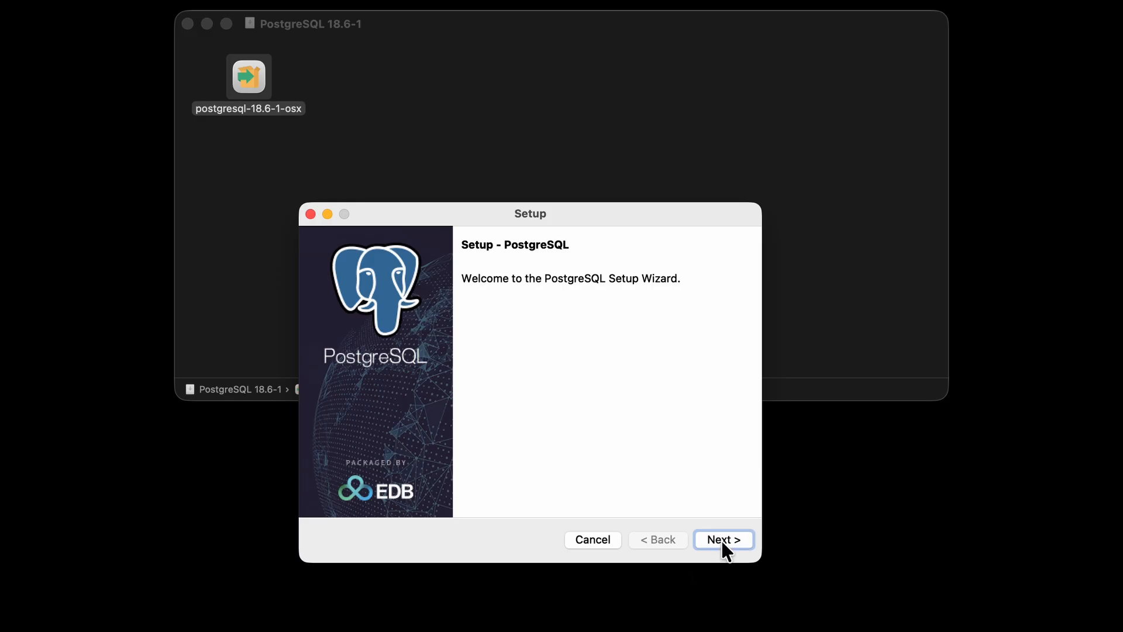
Step: Keep the default /Library/PostgreSQL/18 install directory, all four components and the default data directory
click(721, 540)
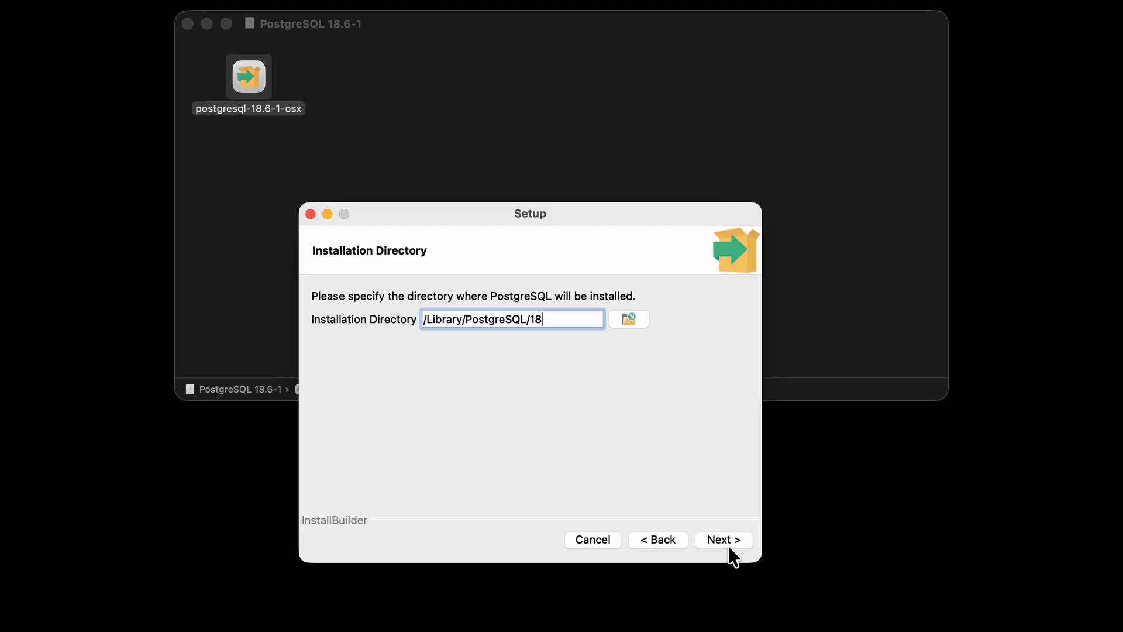
click(725, 541)
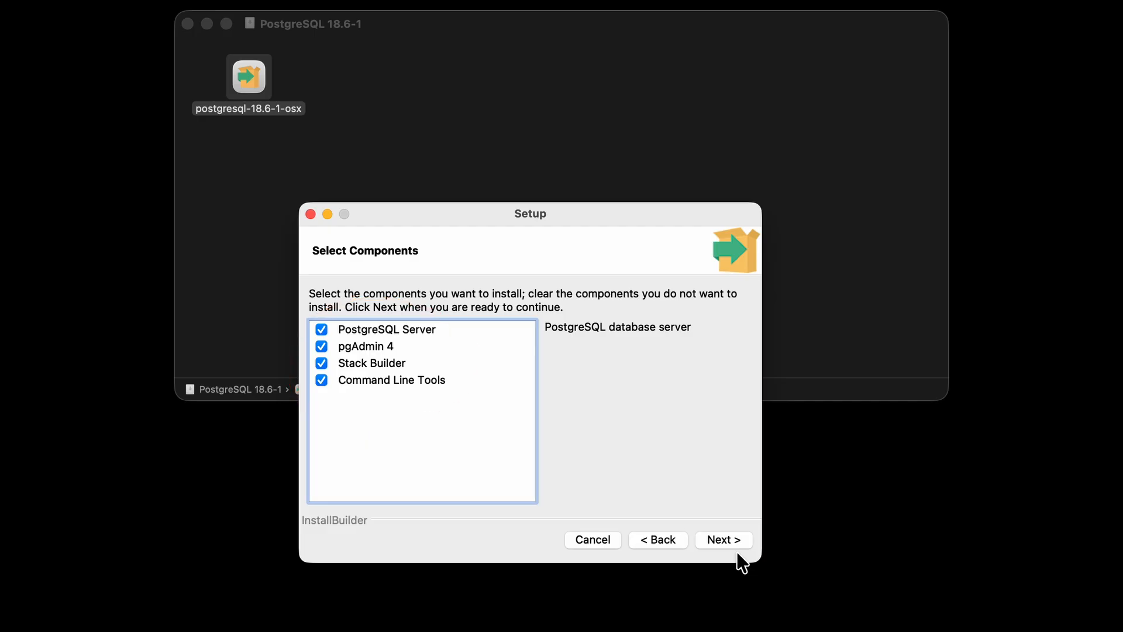
click(738, 541)
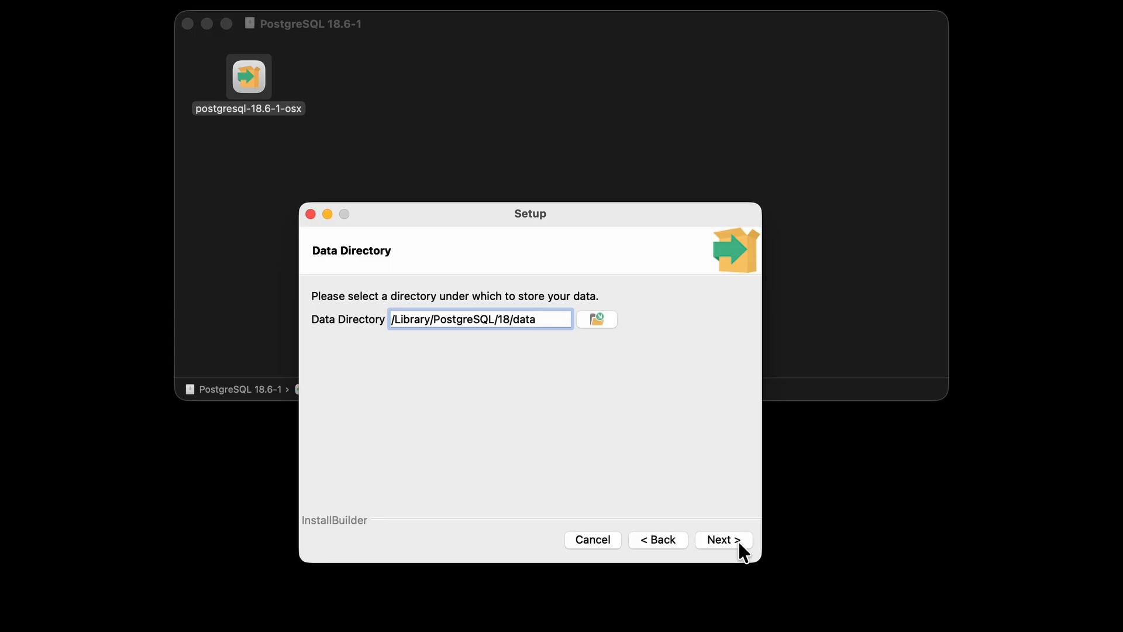
click(738, 542)
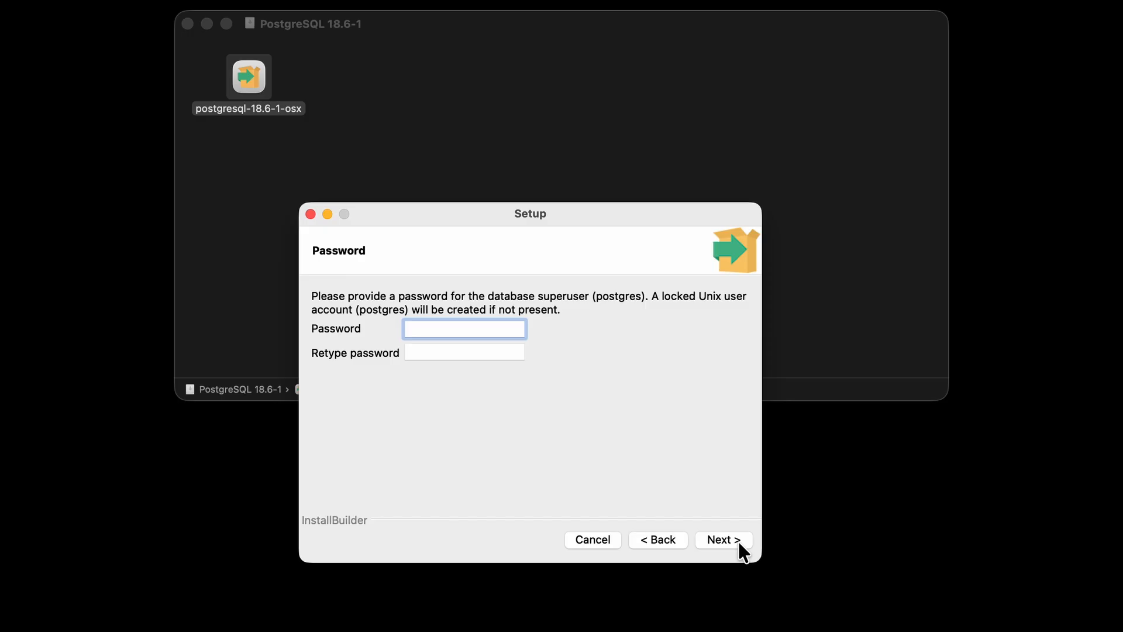
Step: Enter the postgres superuser password and retype it to confirm
text(admin1234)
key(Tab)
text(admin)
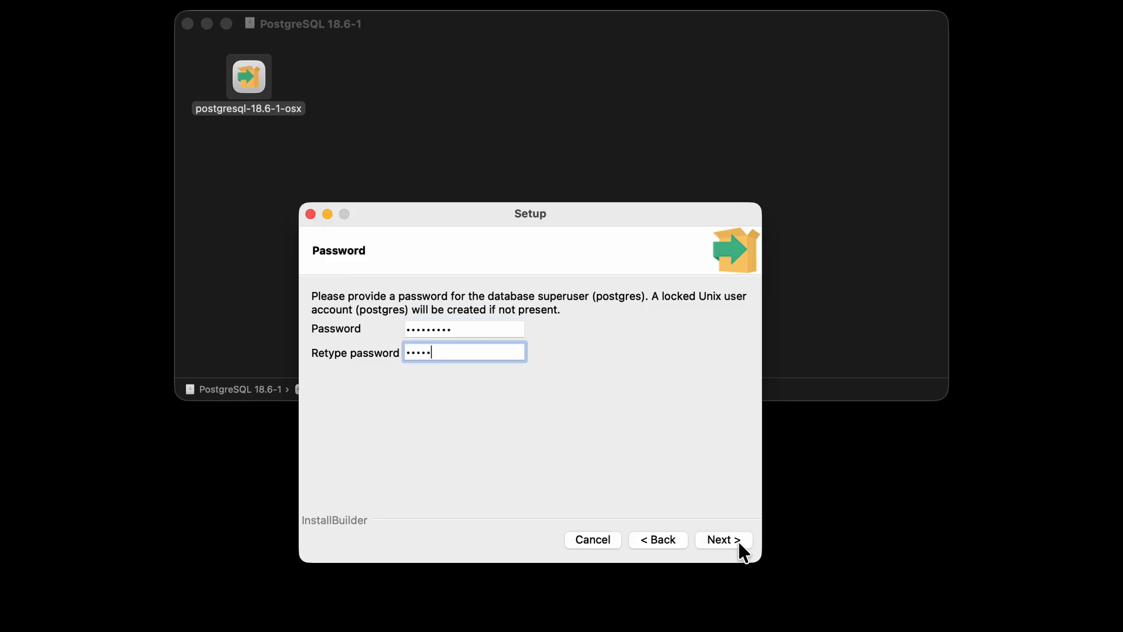
text(1234)
Step: Keep port 5432 and the default locale, install PostgreSQL, and finish with Stack Builder launching
click(738, 542)
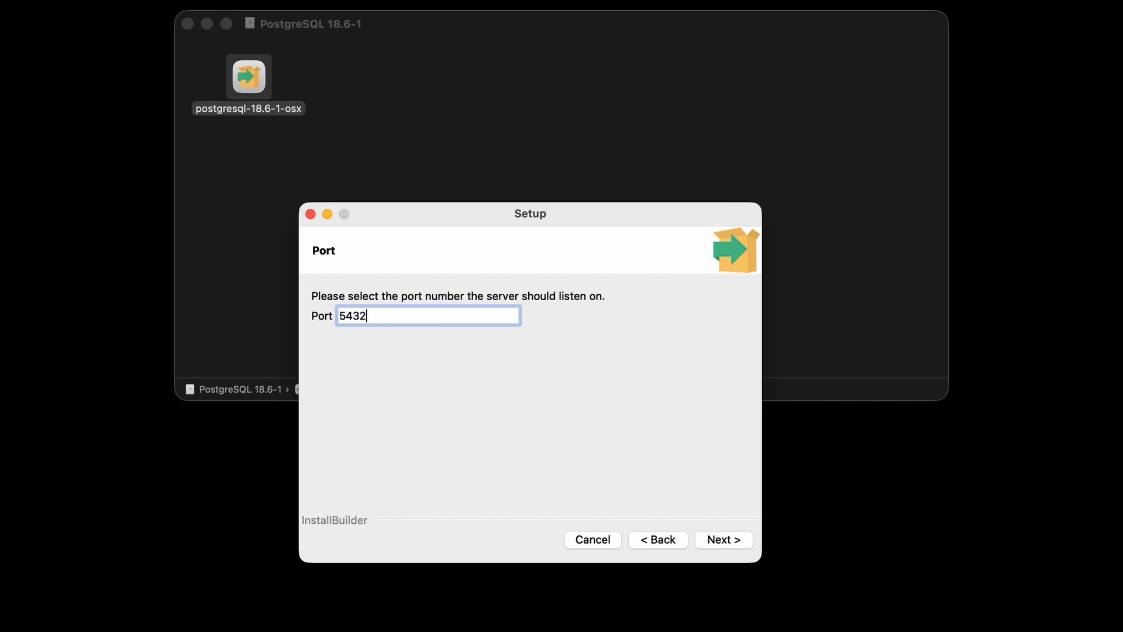
click(736, 541)
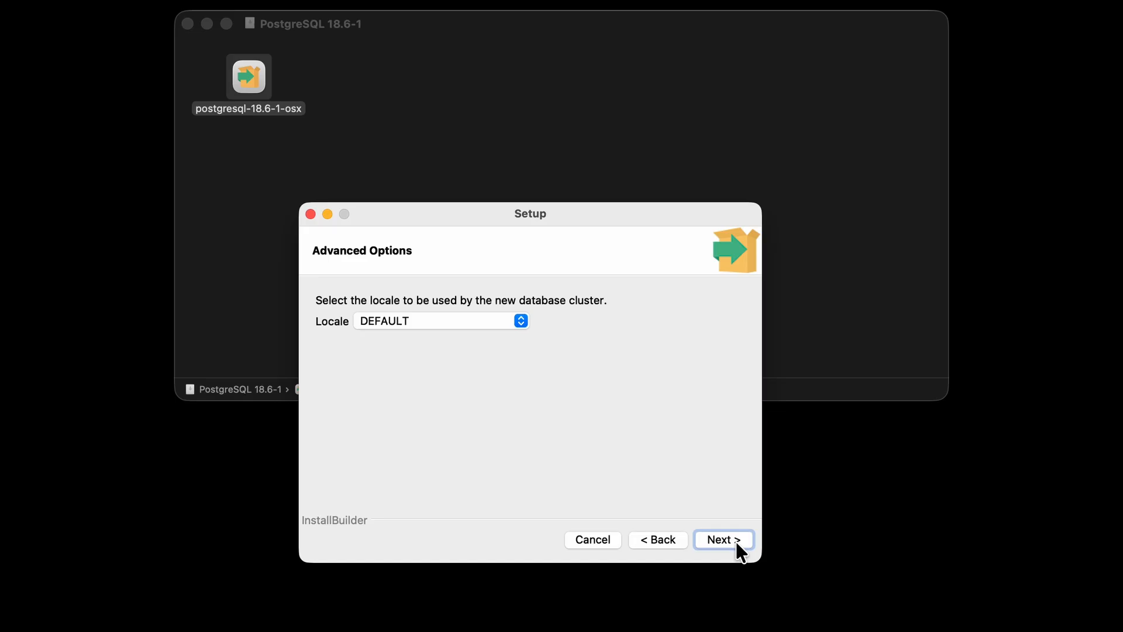
click(736, 541)
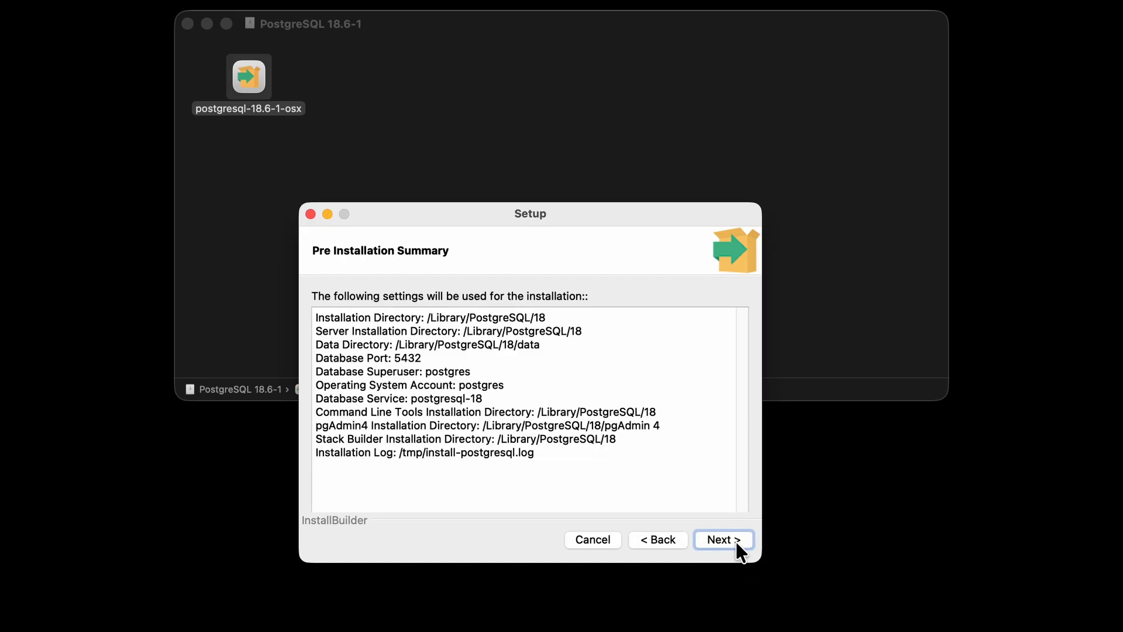
click(739, 539)
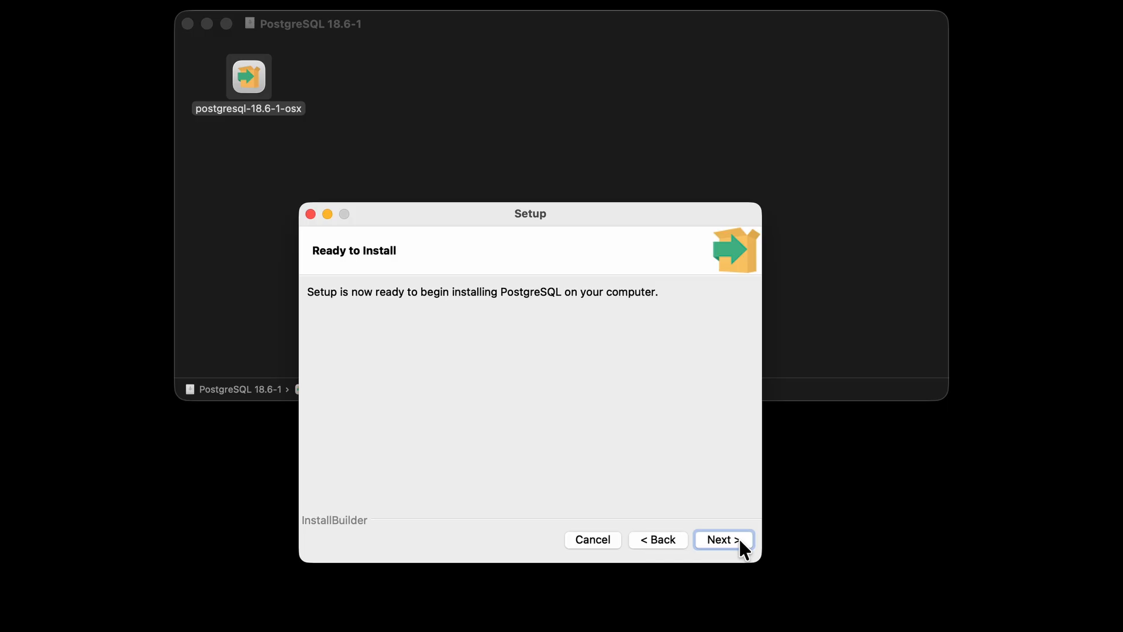
click(740, 539)
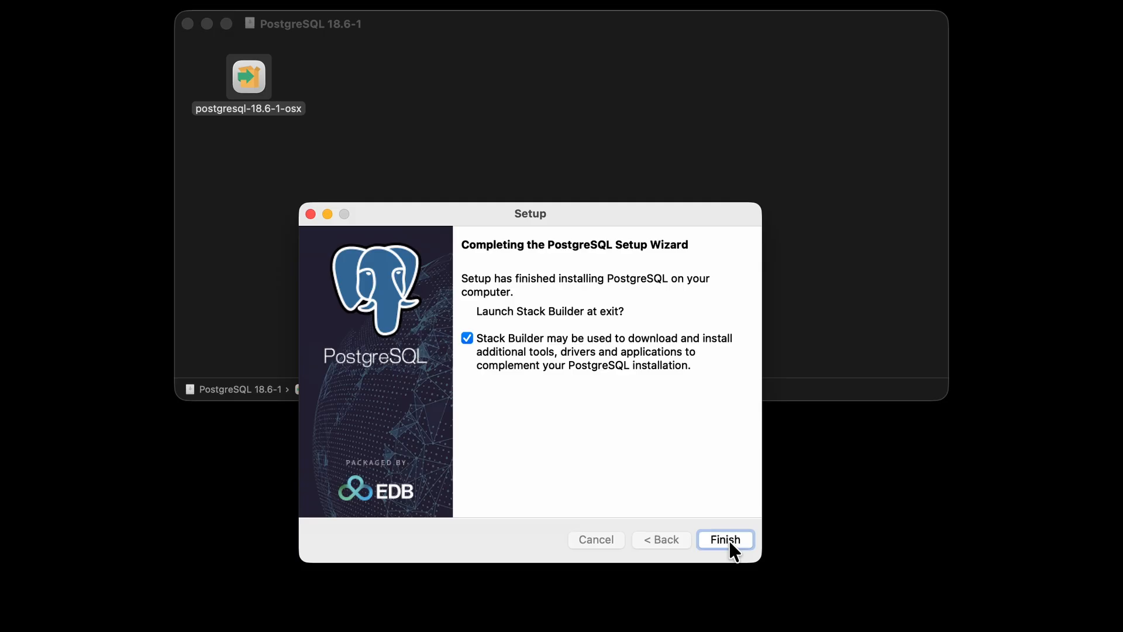
click(729, 539)
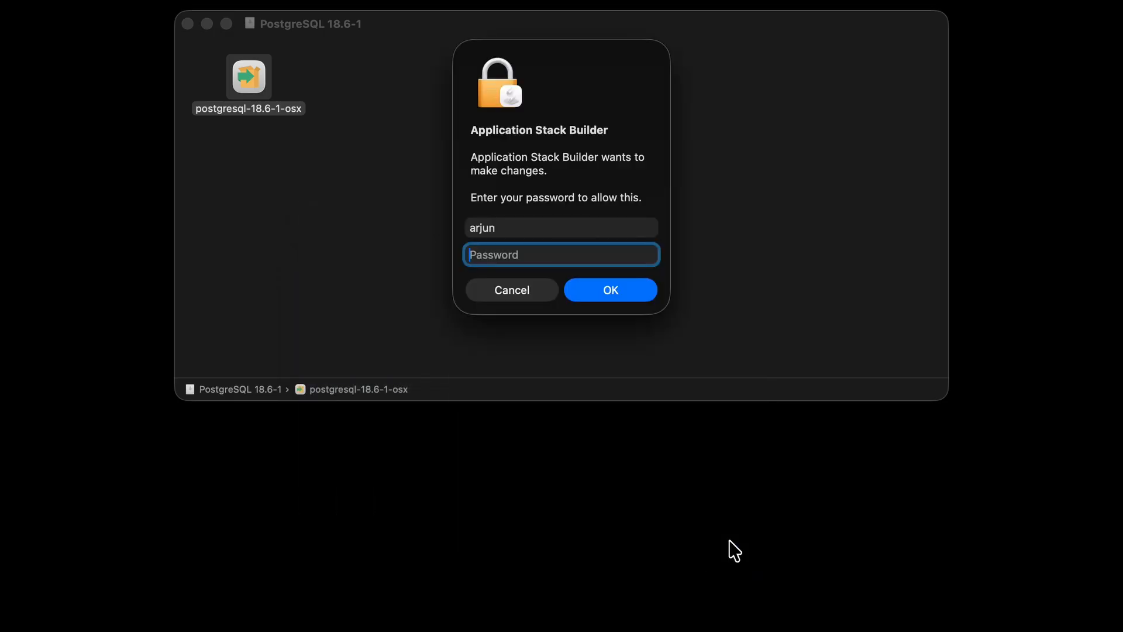
Step: Authorize Stack Builder with the account password, then cancel and confirm exiting its wizard
text(••••••••••••••••)
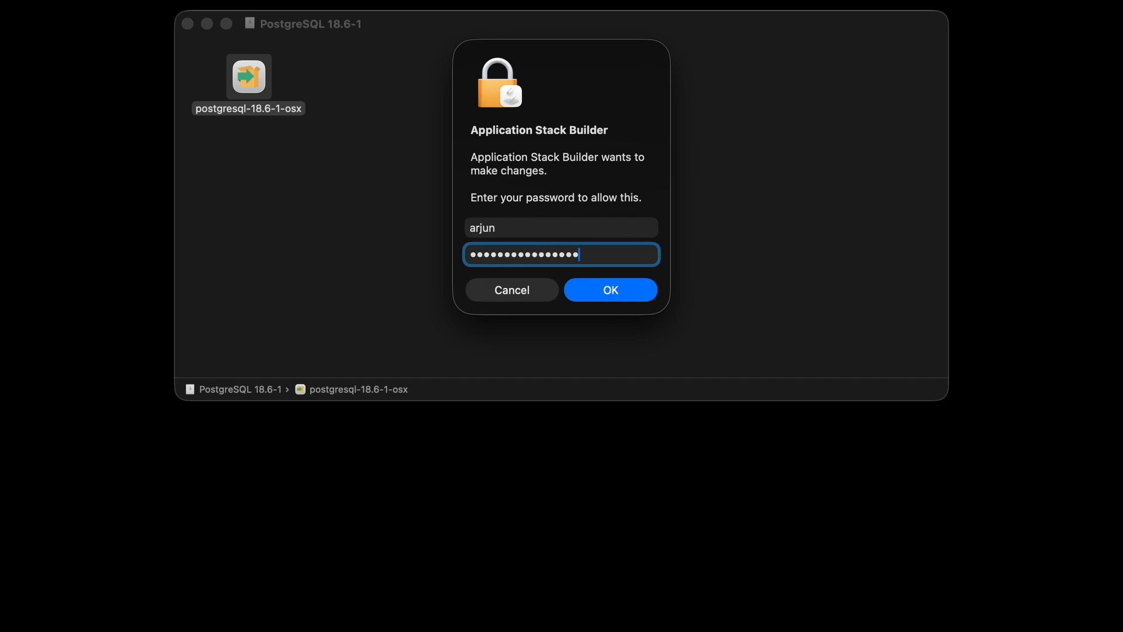
key(Return)
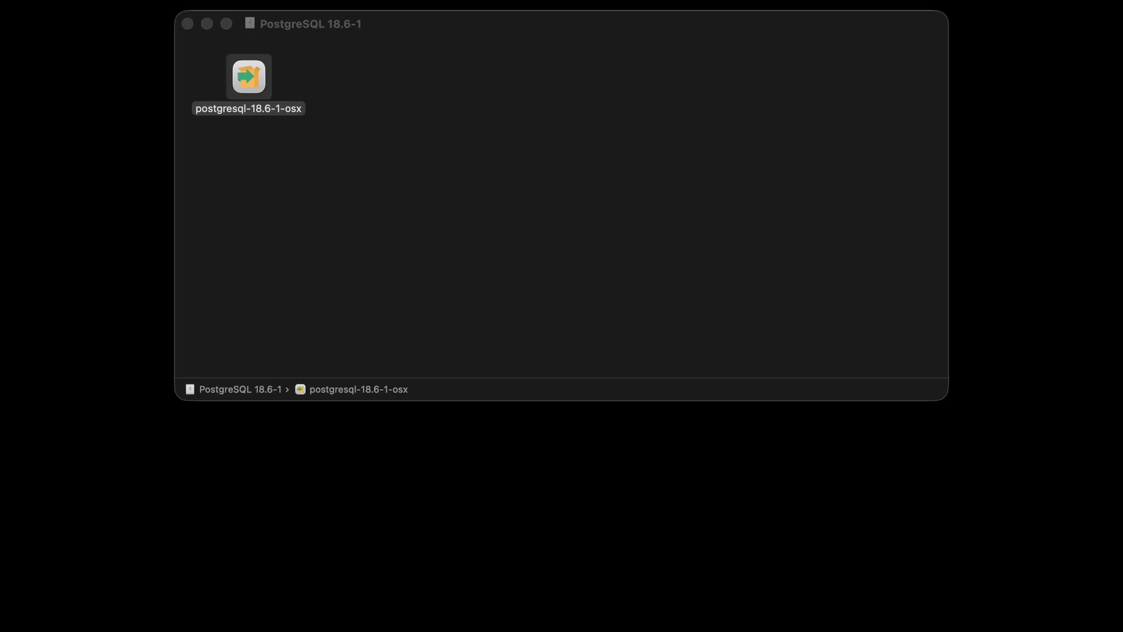
drag(619, 209, 567, 115)
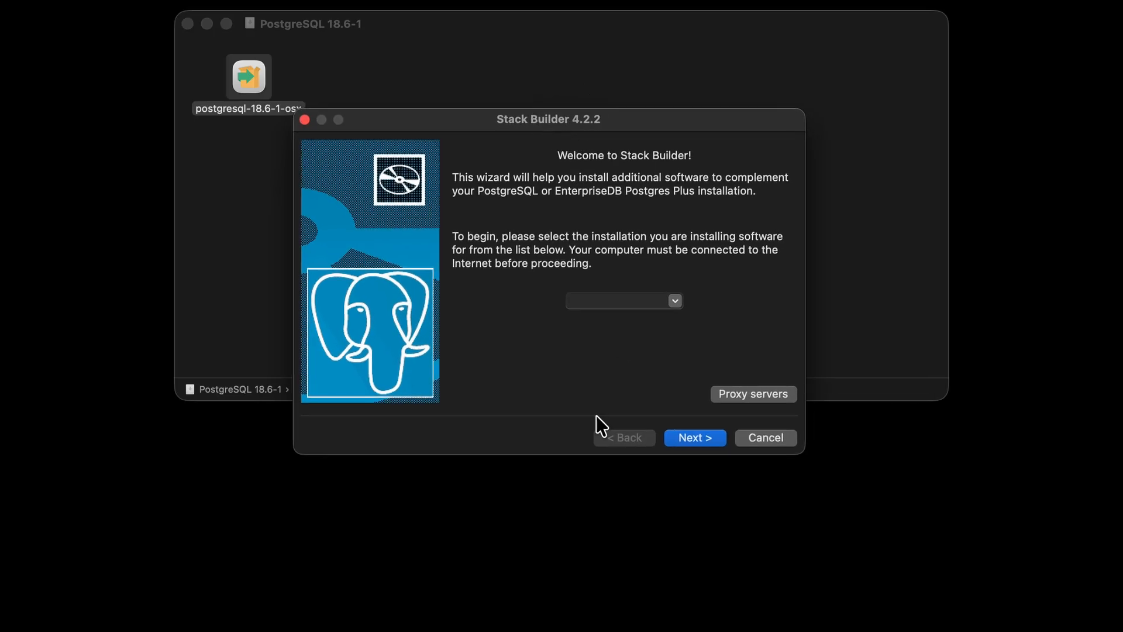
click(766, 437)
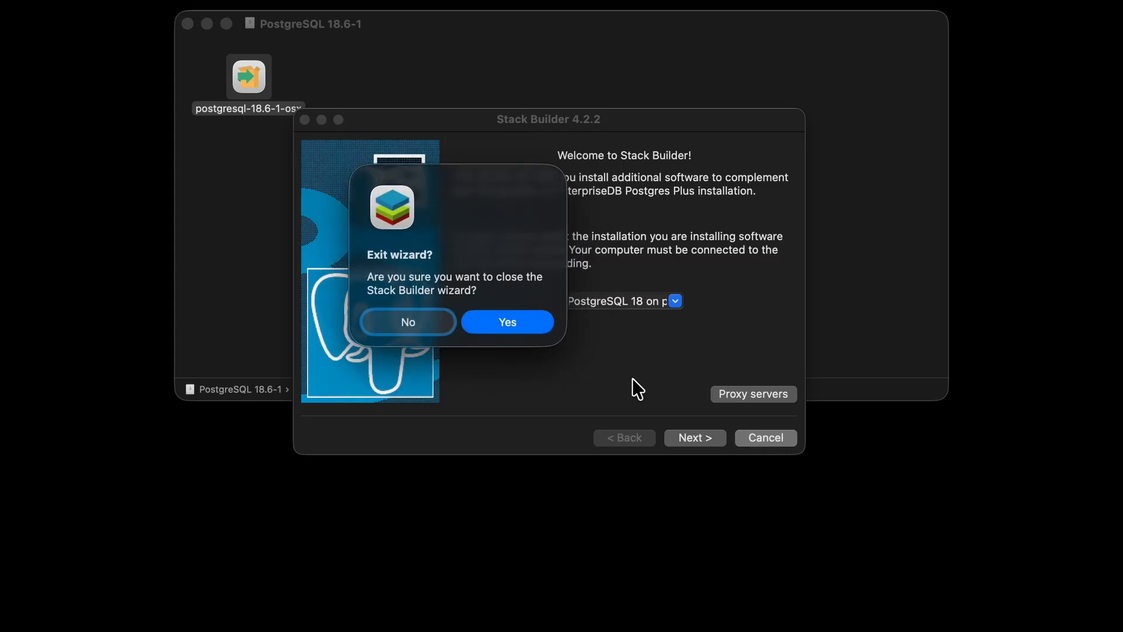
click(524, 326)
click(592, 240)
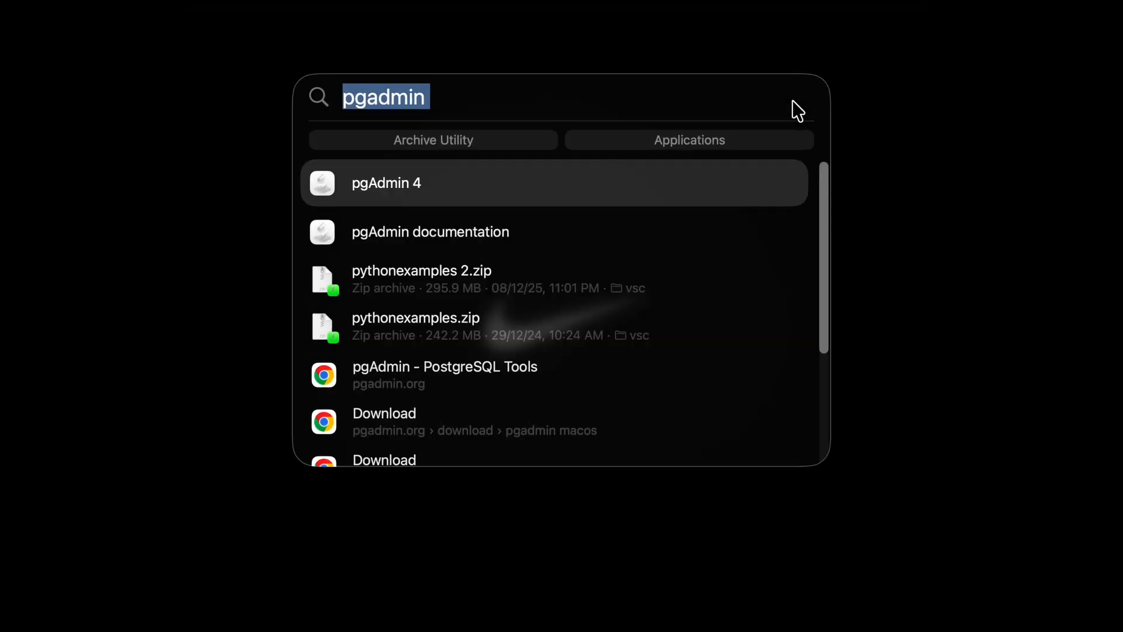
Step: Launch pgAdmin 4 by searching 'pgadmin' in Spotlight
key(BackSpace)
text(pgadmin)
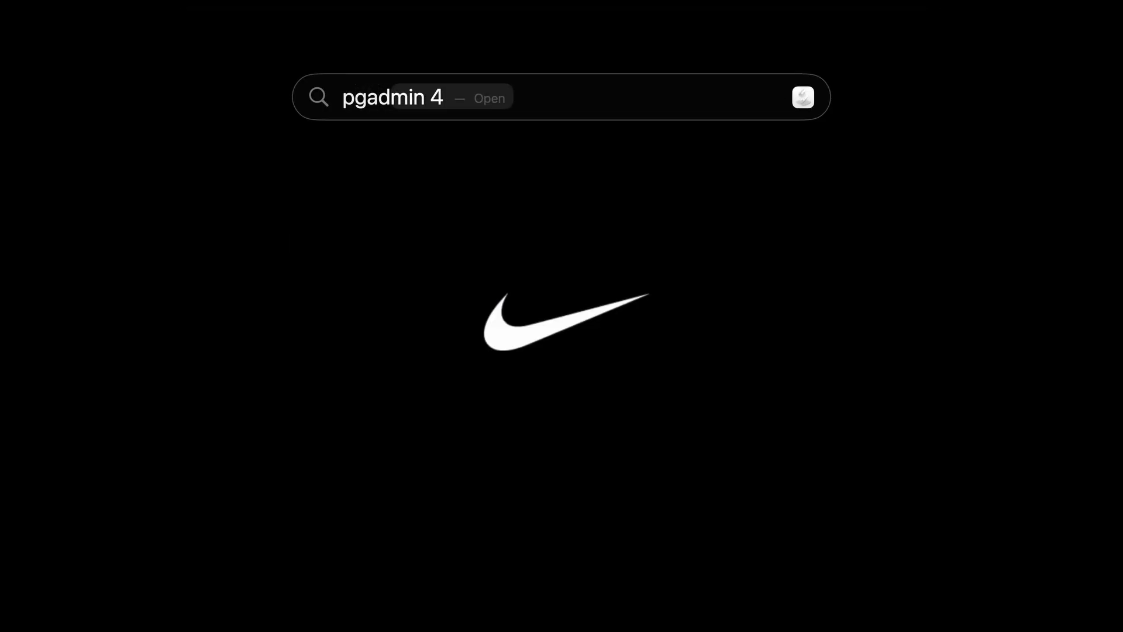
key(Return)
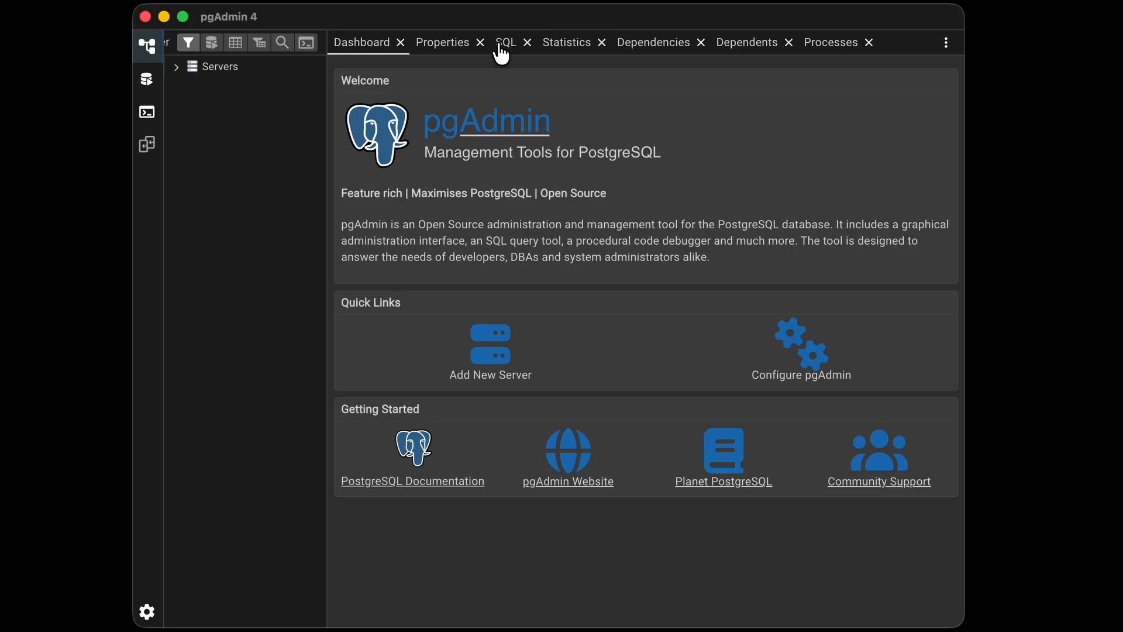
click(503, 43)
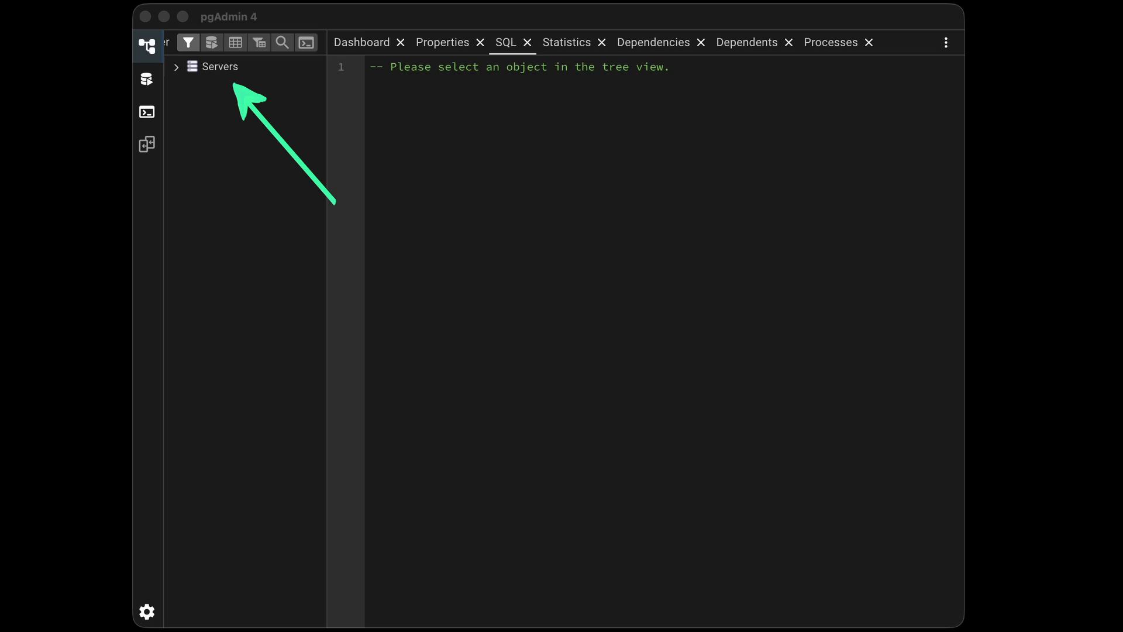
Step: Connect to PostgreSQL 18 with the postgres password saved, and expand Databases to postgres
click(220, 67)
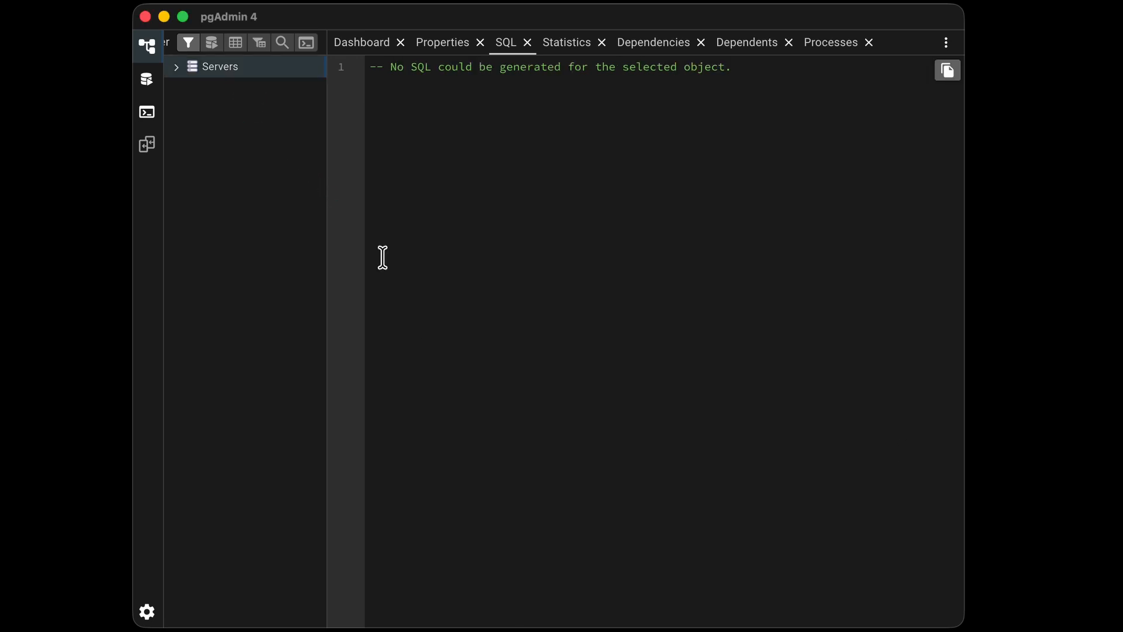
click(176, 67)
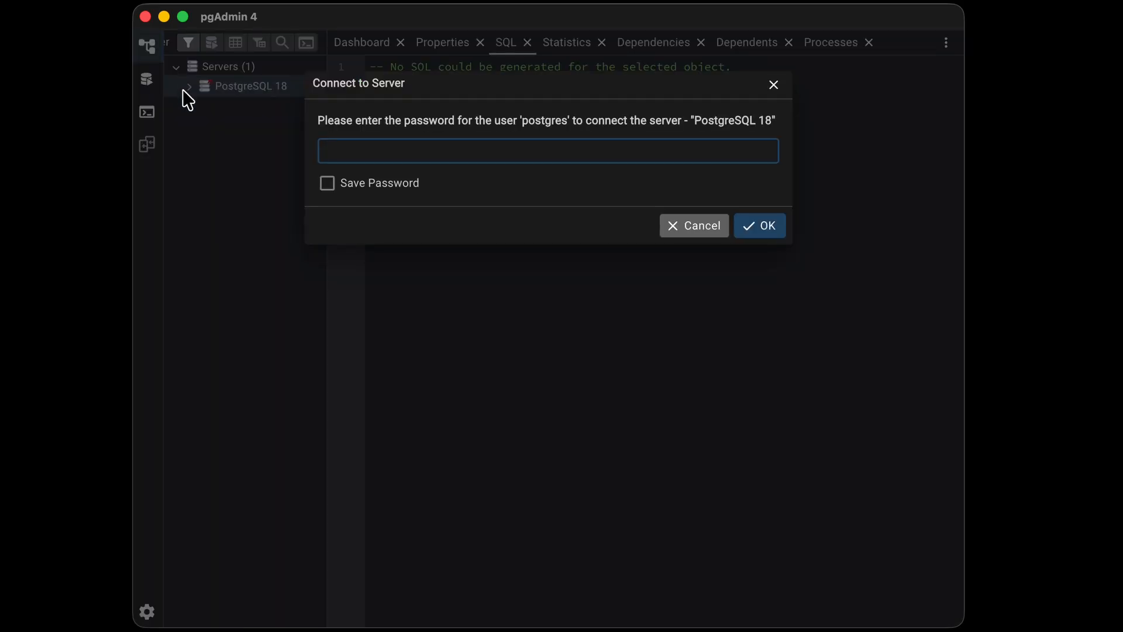
text(postgres)
text(•)
click(330, 189)
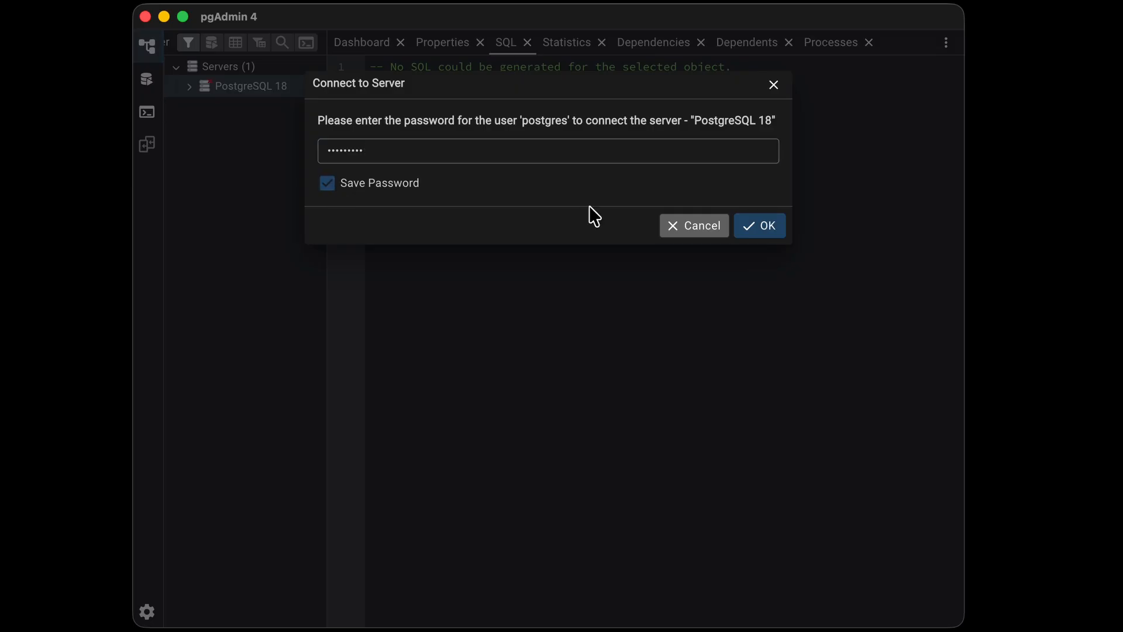
click(772, 234)
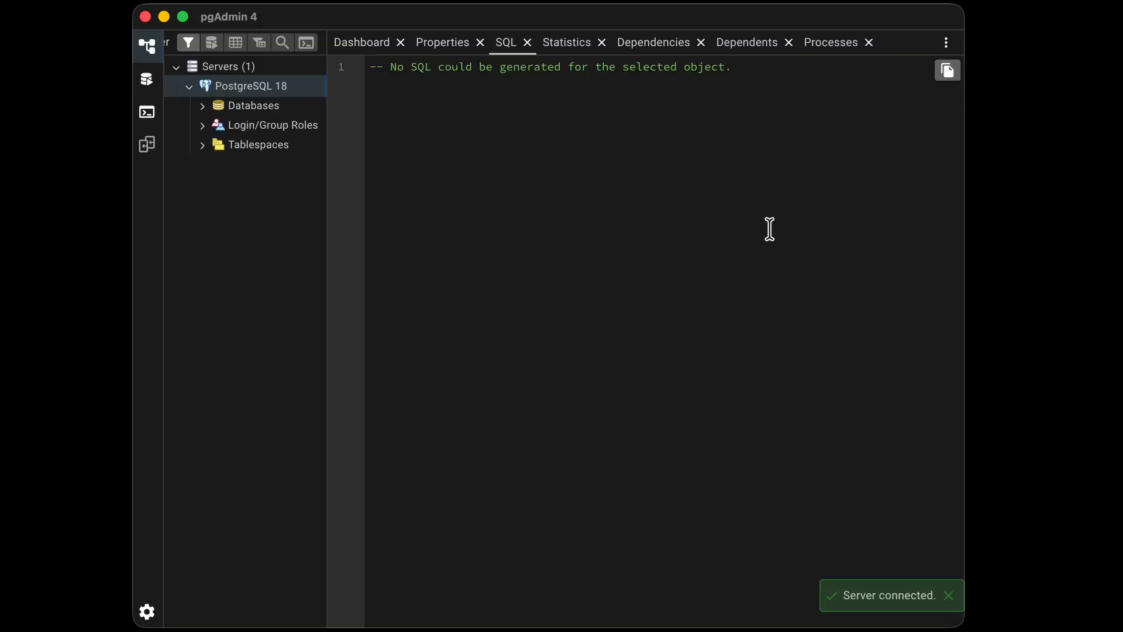
click(202, 106)
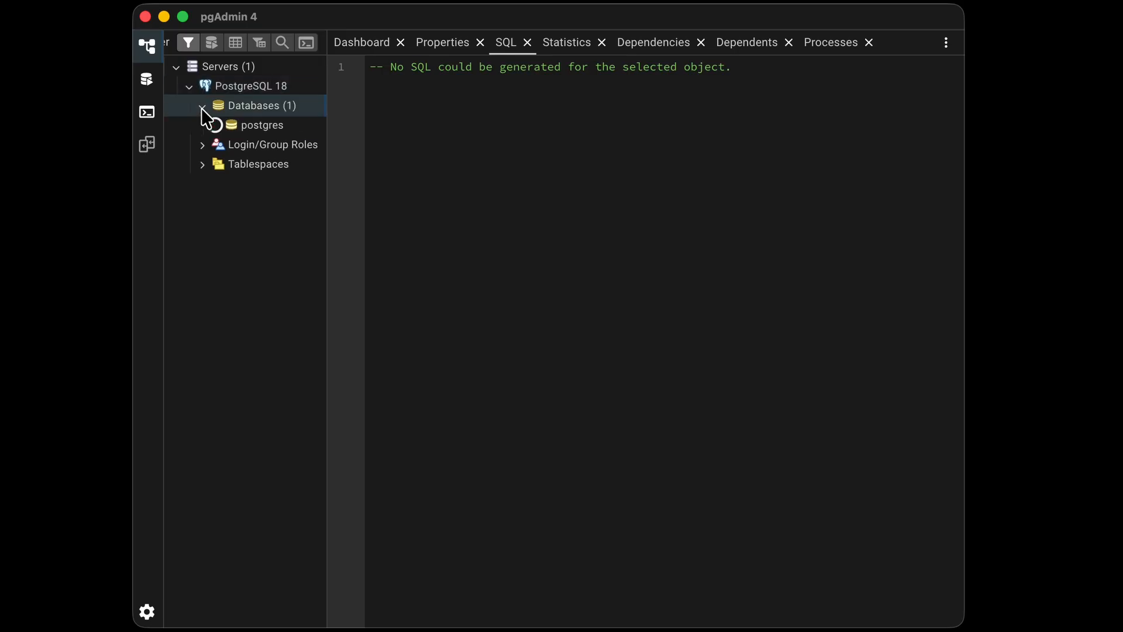
Step: Run SELECT version(); in a Query Tool on postgres and select the PostgreSQL 18.6 result row
right_click(266, 137)
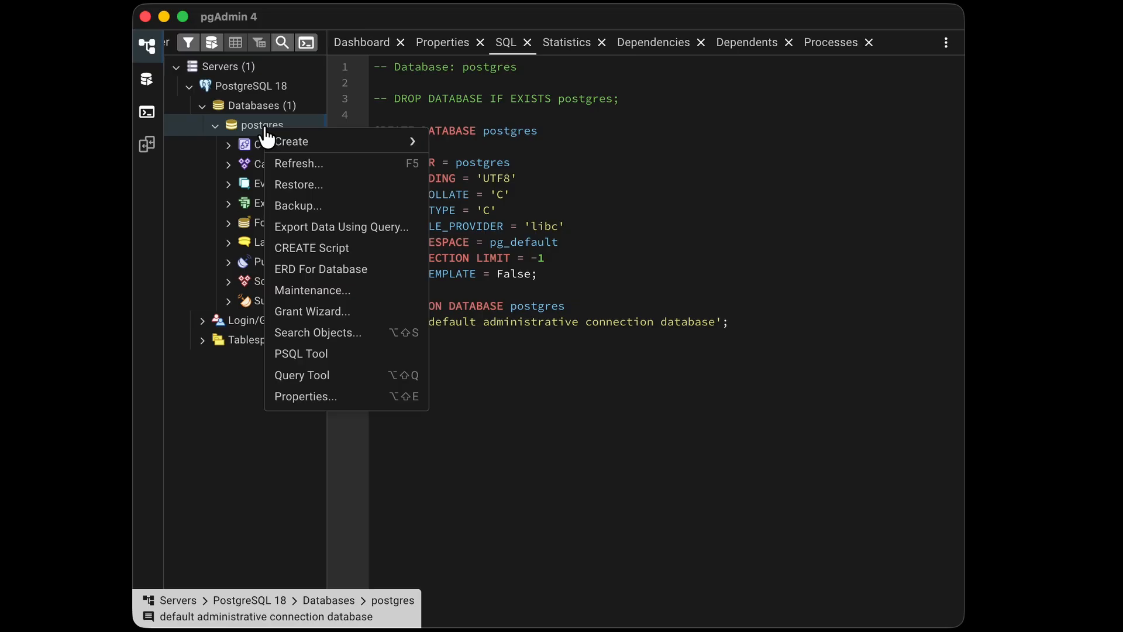
click(368, 375)
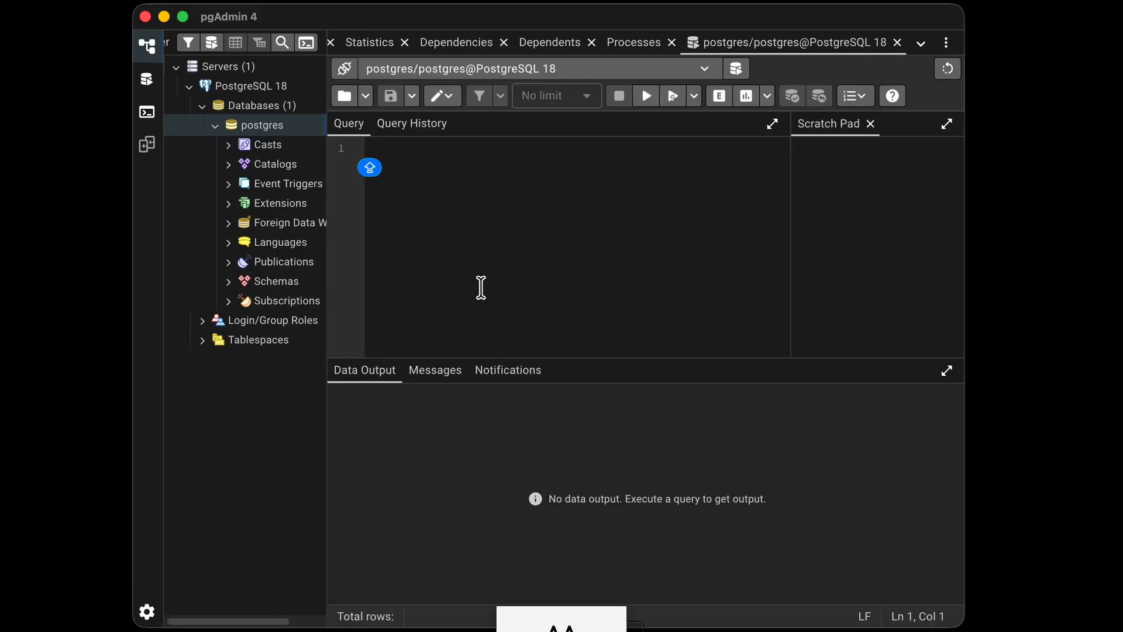
text(SELECT version)
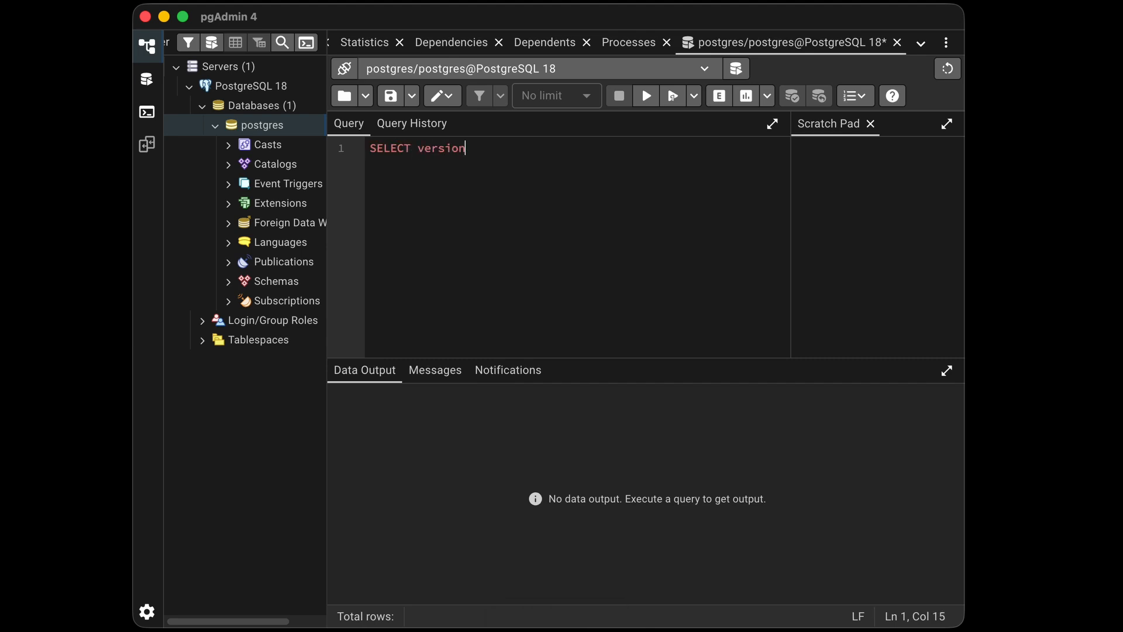
text(();)
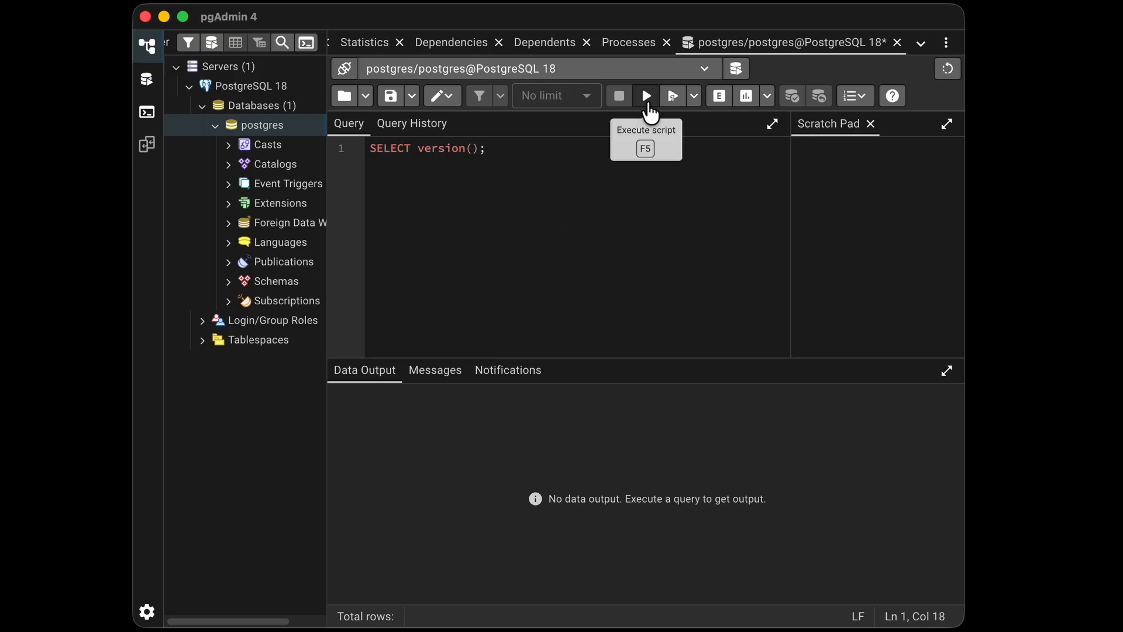
click(647, 97)
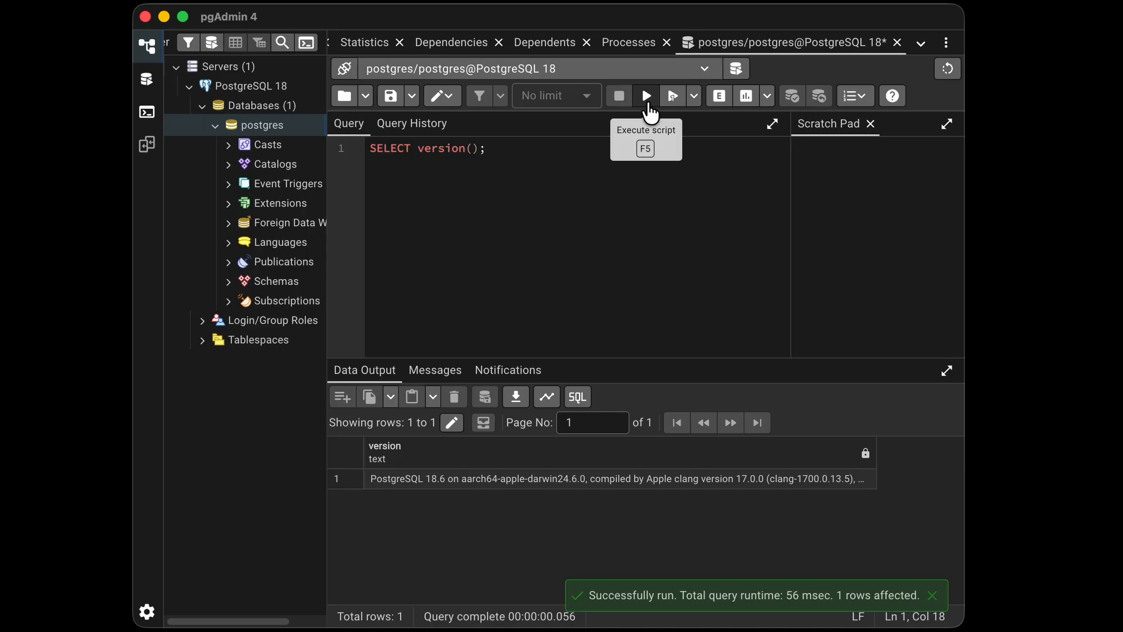
click(497, 479)
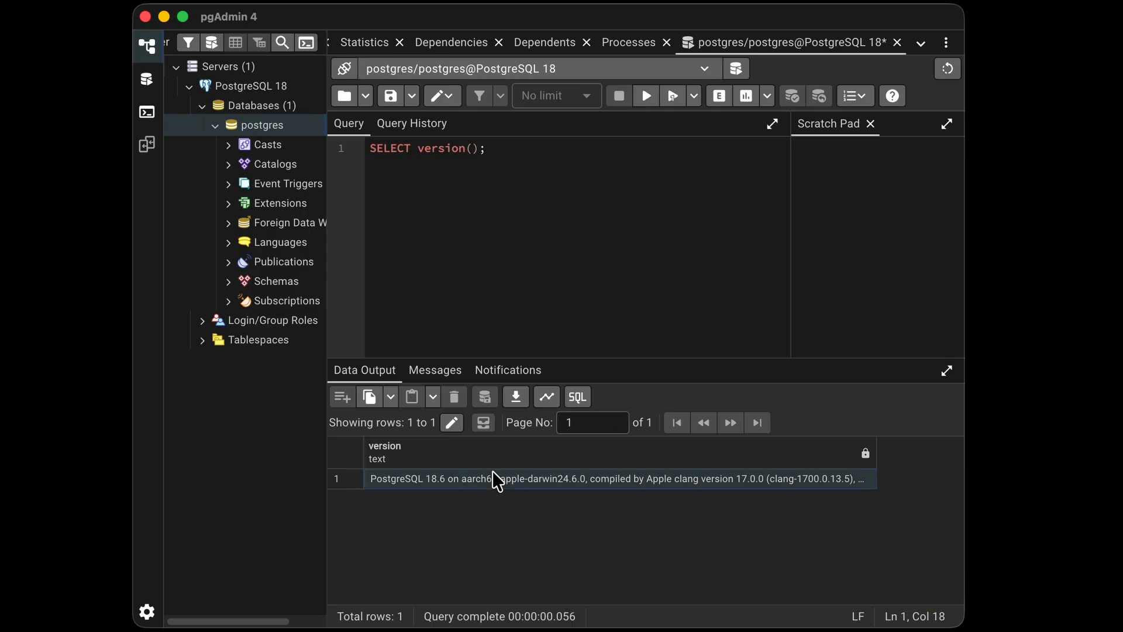